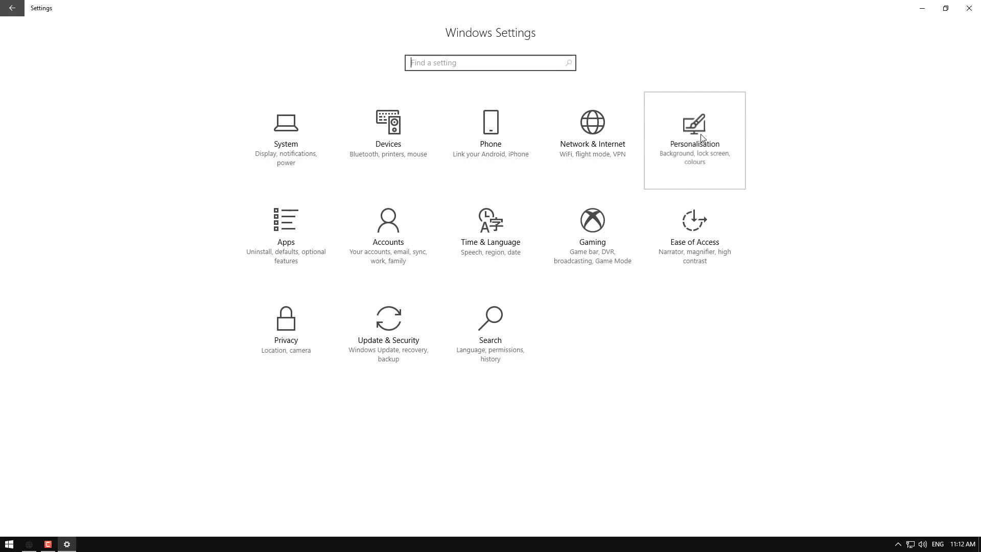
Review the recent pictures on the Personalisation Background page, then close Settings.
{"action": "left_click", "coordinate": [702, 137]}
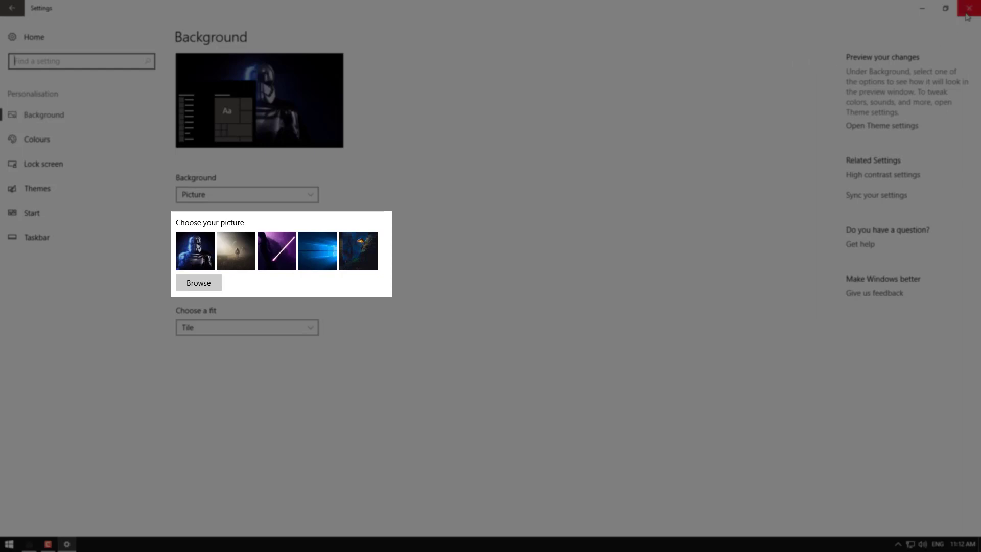
{"action": "left_click", "coordinate": [966, 14]}
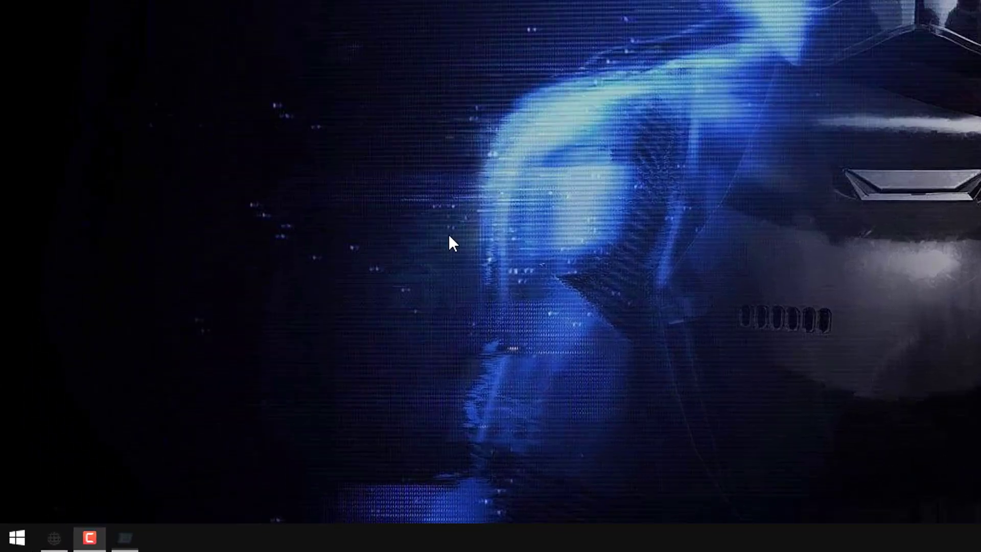
Run 'regedit' from the Run dialog to start Registry Editor.
{"action": "key", "text": "super+r"}
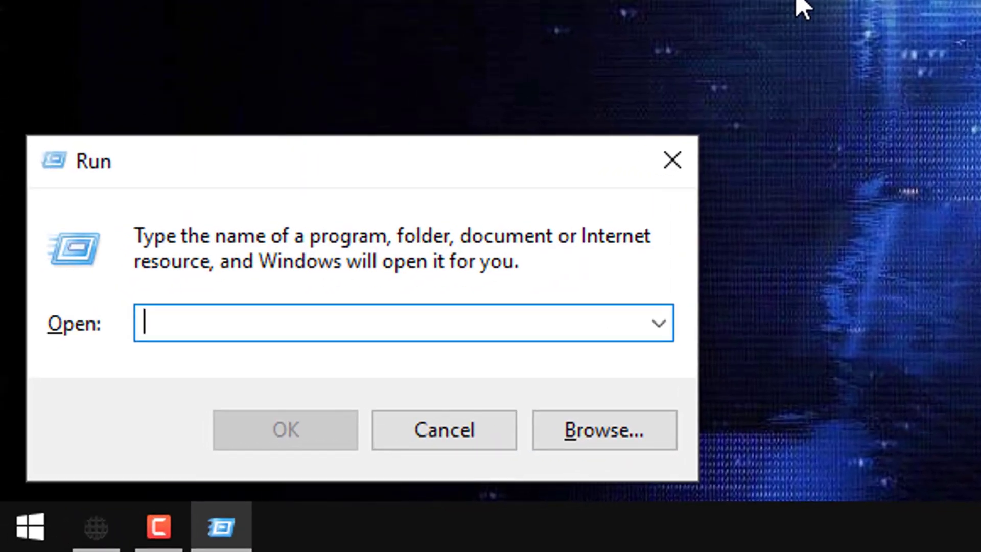
{"action": "type", "text": "rege"}
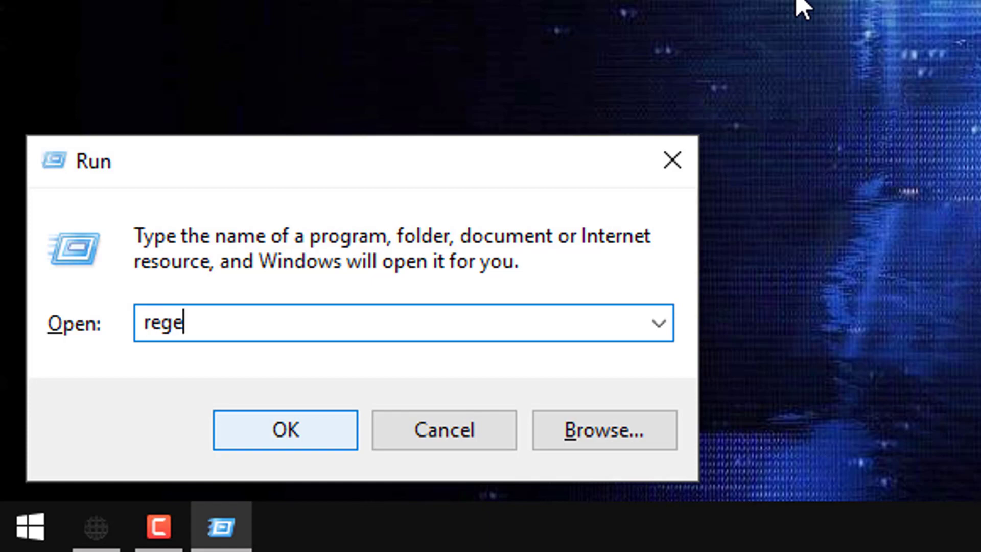
{"action": "type", "text": "dit"}
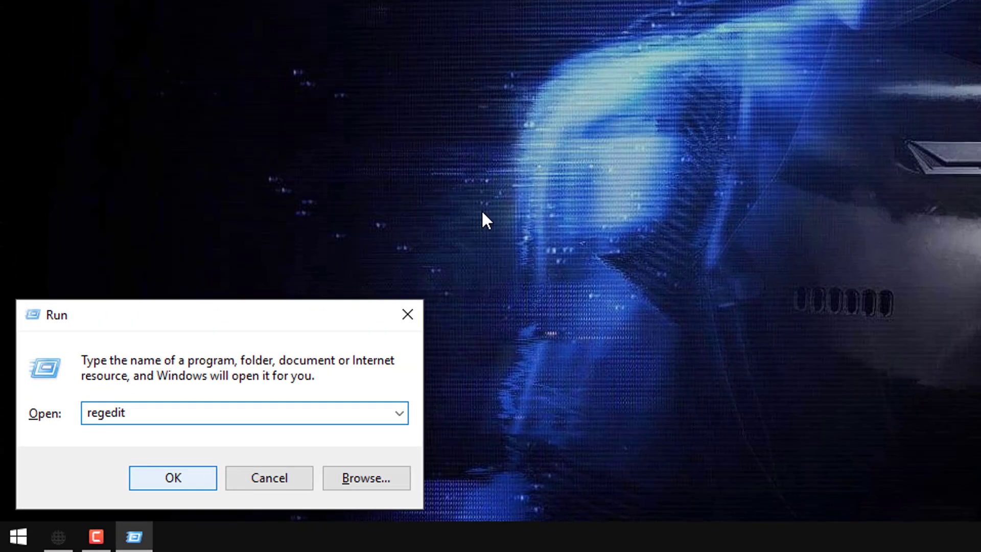
{"action": "key", "text": "Return"}
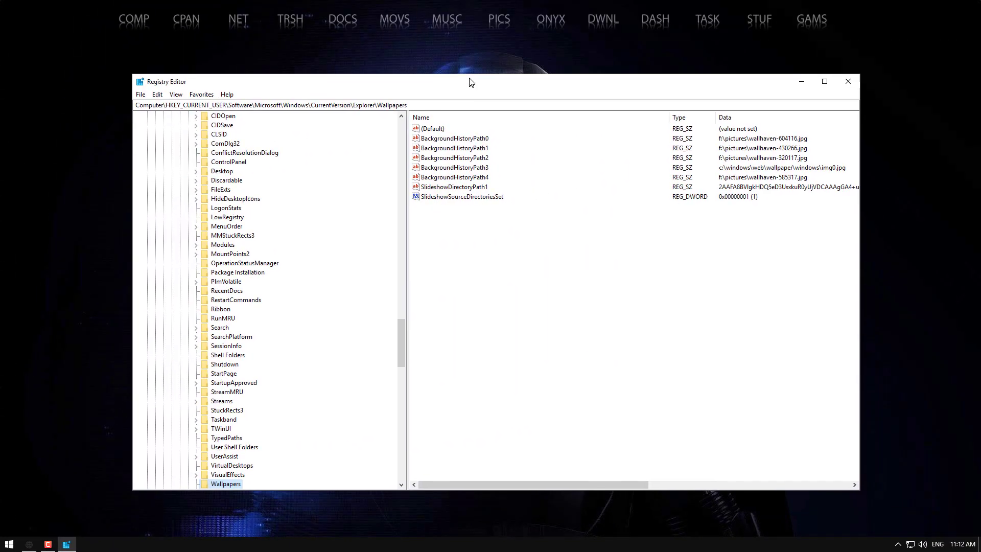
Go to the Explorer\Wallpapers key and select BackgroundHistoryPath0, then BackgroundHistoryPath1.
{"action": "left_click_drag", "start_coordinate": [468, 81], "coordinate": [486, 94]}
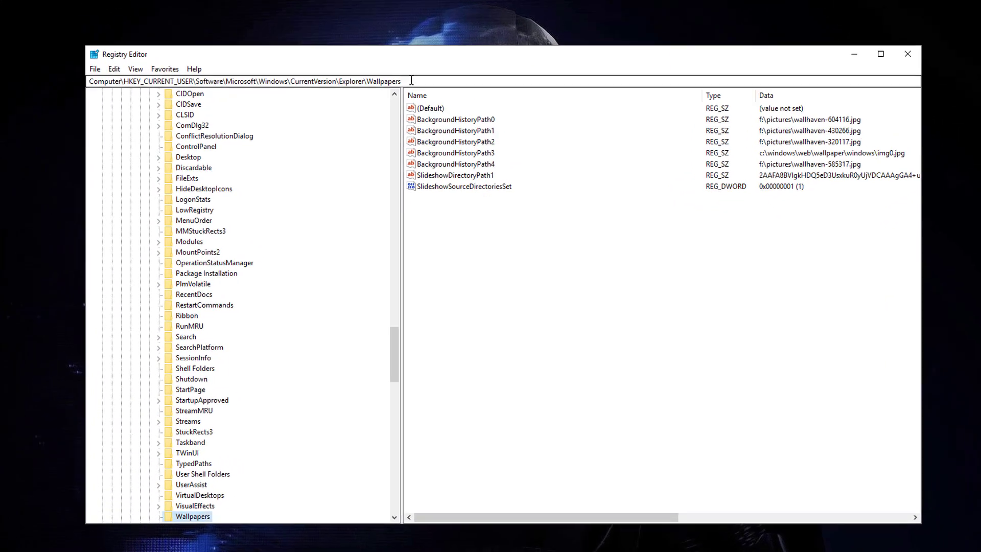
{"action": "mouse_move", "coordinate": [411, 81]}
{"action": "left_mouse_down"}
{"action": "mouse_move", "coordinate": [122, 82]}
{"action": "mouse_move", "coordinate": [68, 69]}
{"action": "left_mouse_up"}
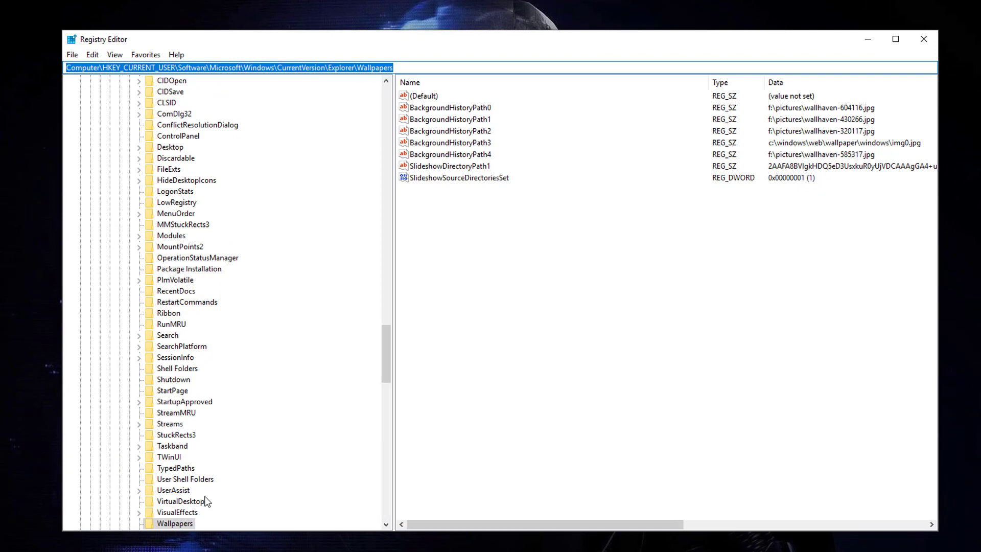
{"action": "left_click", "coordinate": [440, 111]}
{"action": "left_click", "coordinate": [432, 123]}
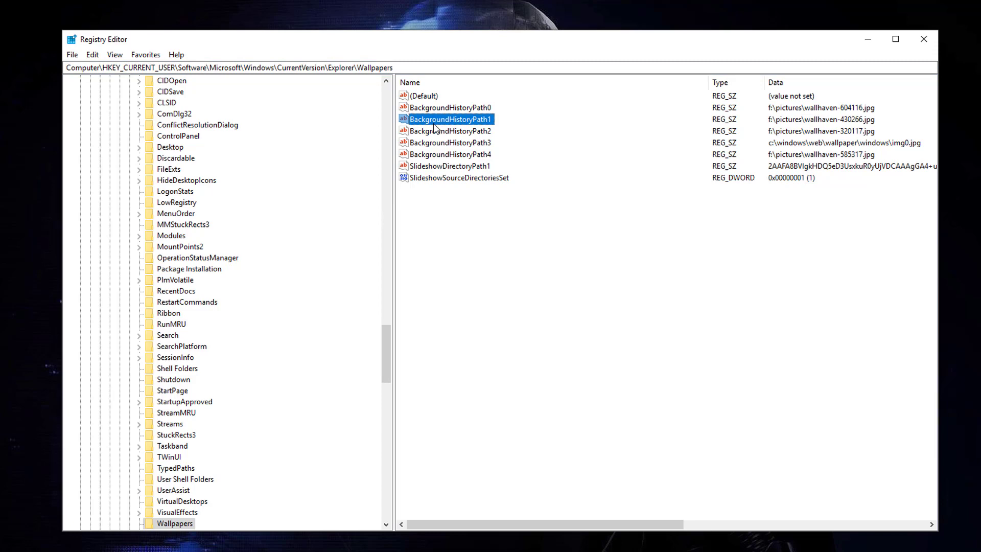
Delete BackgroundHistoryPath1–4, leaving only Path0, and close Registry Editor.
{"action": "left_click", "coordinate": [443, 167], "text": "shift"}
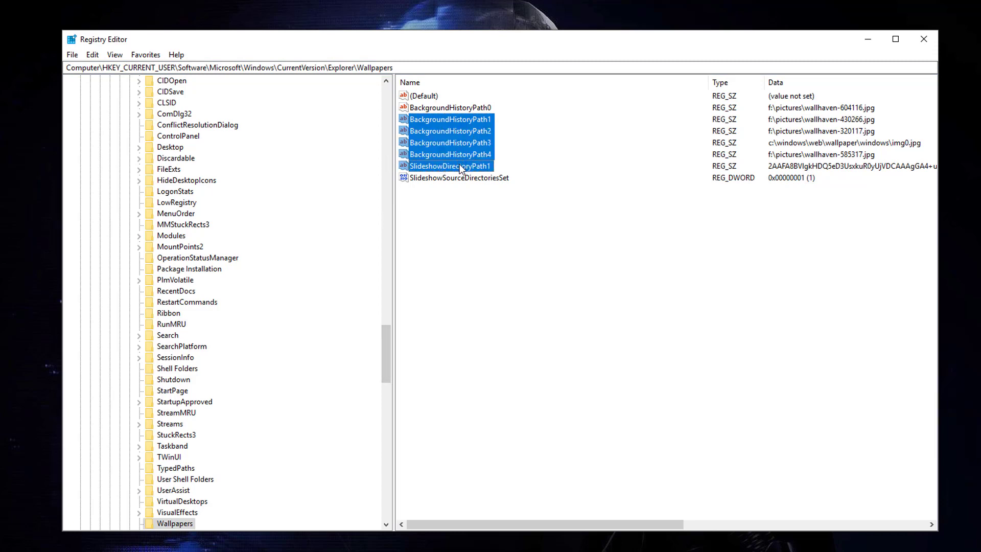
{"action": "left_click", "coordinate": [447, 158], "text": "shift"}
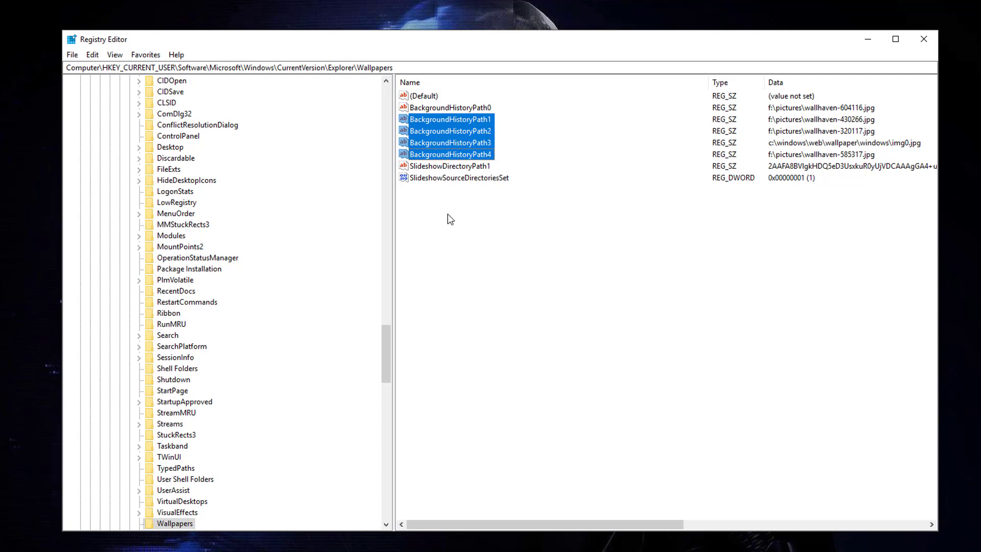
{"action": "key", "text": "Delete"}
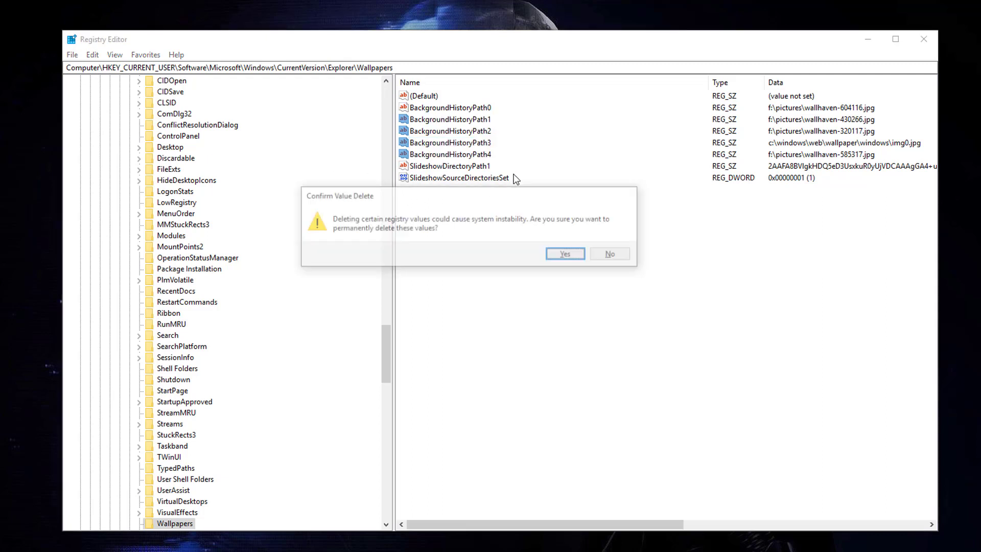
{"action": "left_click", "coordinate": [559, 255]}
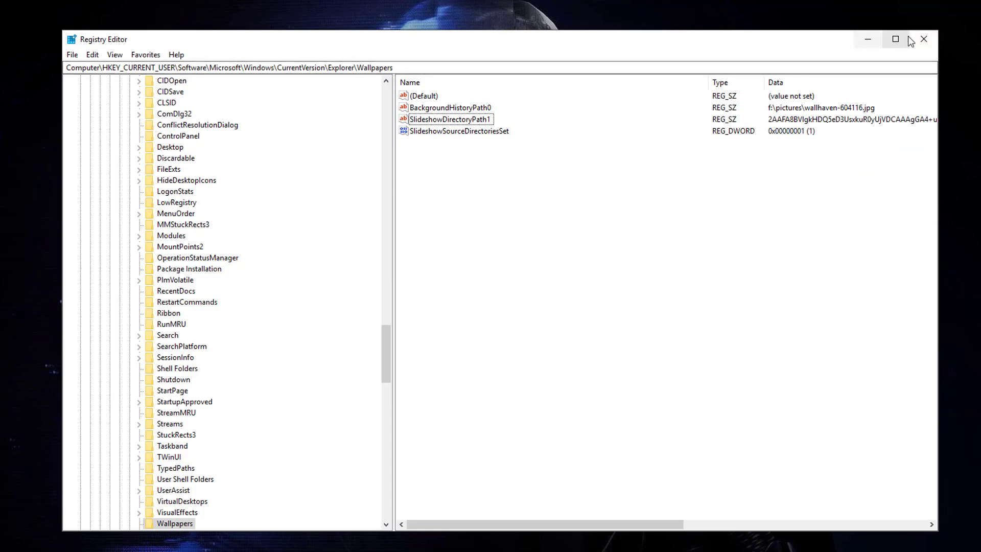
{"action": "left_click", "coordinate": [923, 40]}
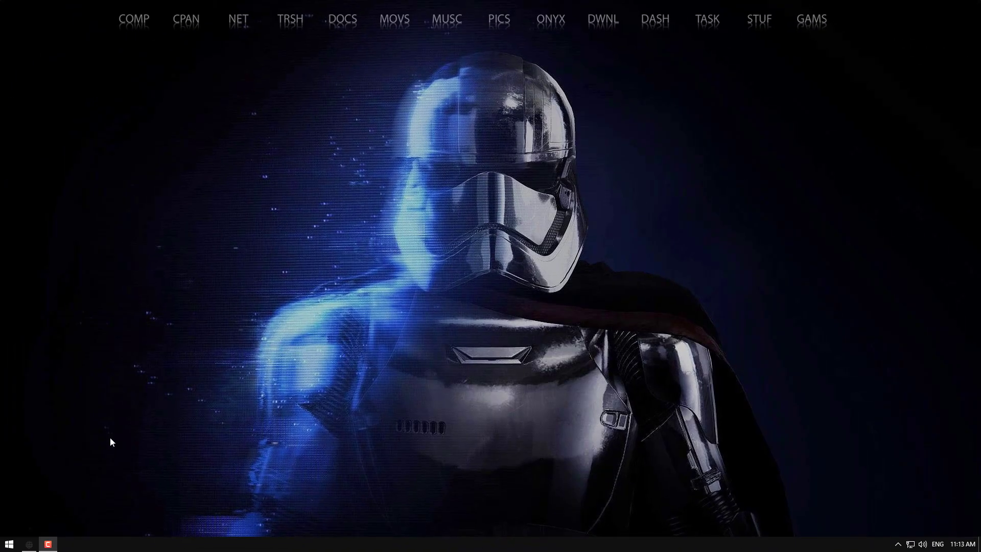
Reopen Settings from Start and show the Personalisation Background picture list.
{"action": "left_click", "coordinate": [8, 544]}
{"action": "left_click", "coordinate": [13, 500]}
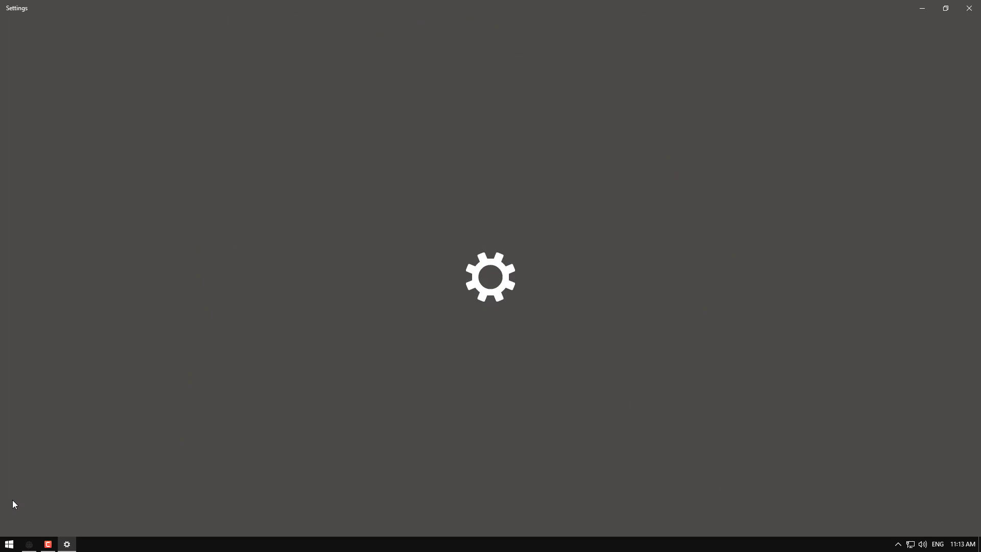
{"action": "left_click", "coordinate": [717, 121]}
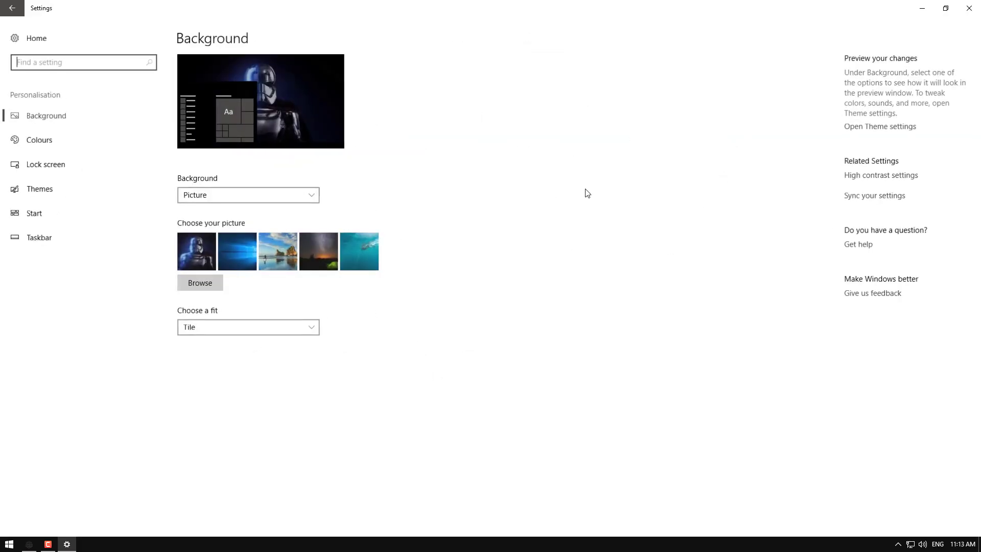